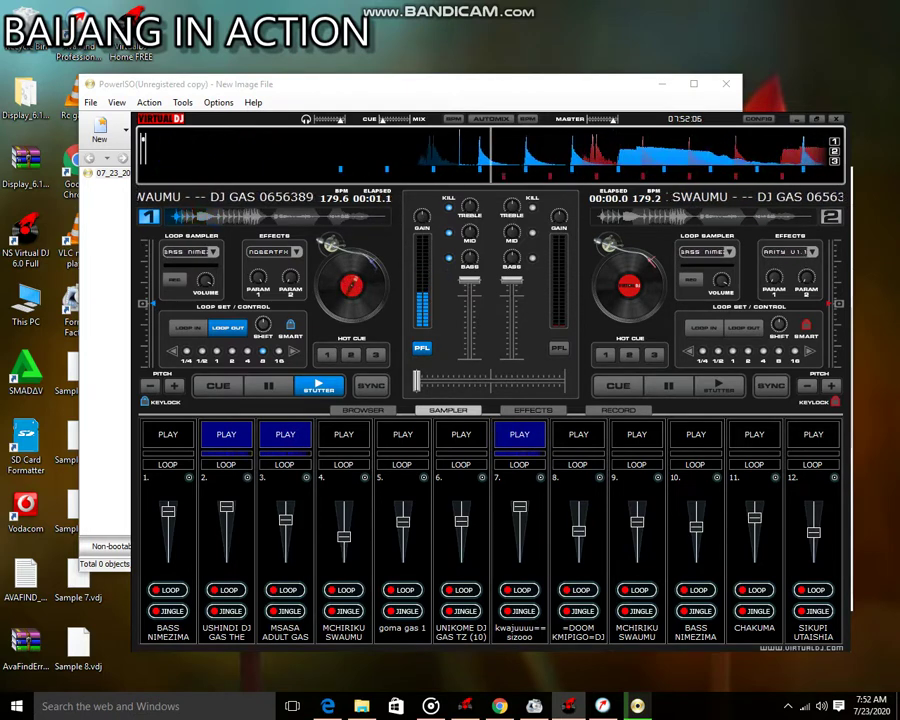
- Start the CHAKUMA sample in slot 11 and the MCHIRIKU SWAUMU sample in slot 4 over the playing track
left_click(755, 435)
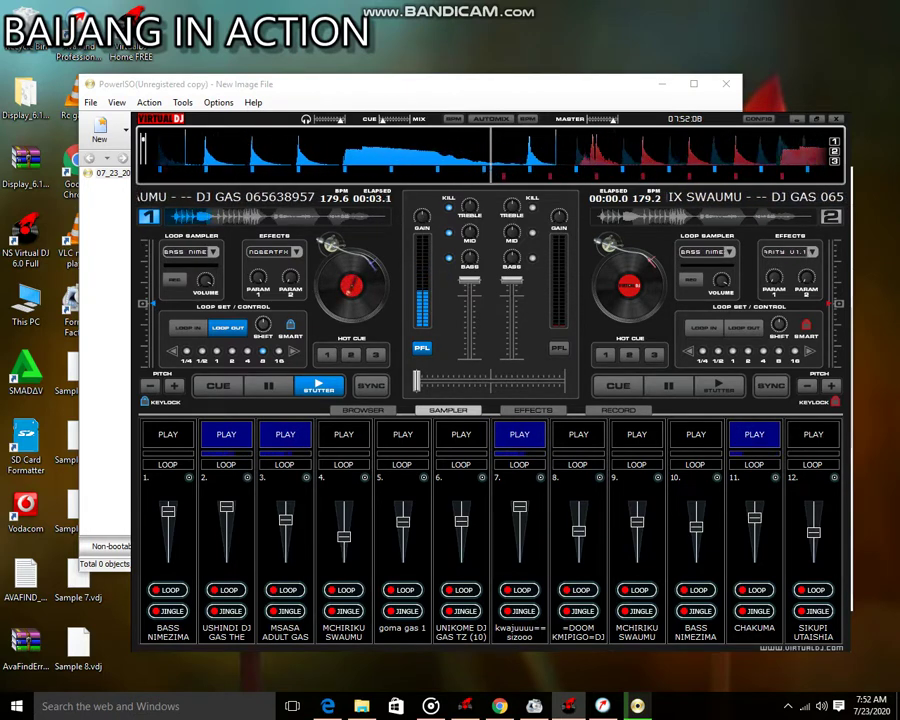
left_click(345, 436)
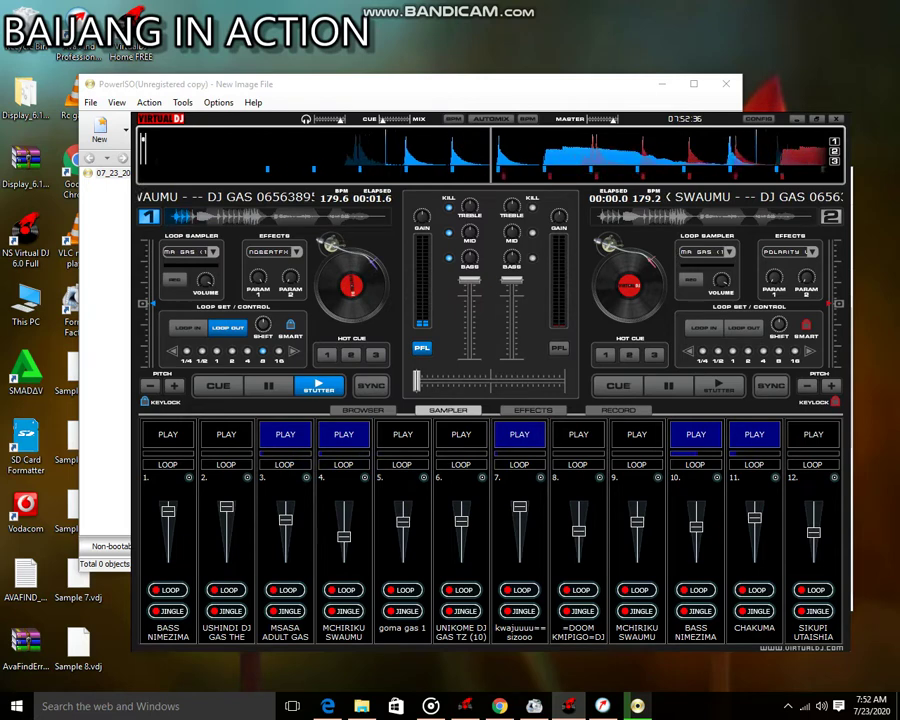
key("0")
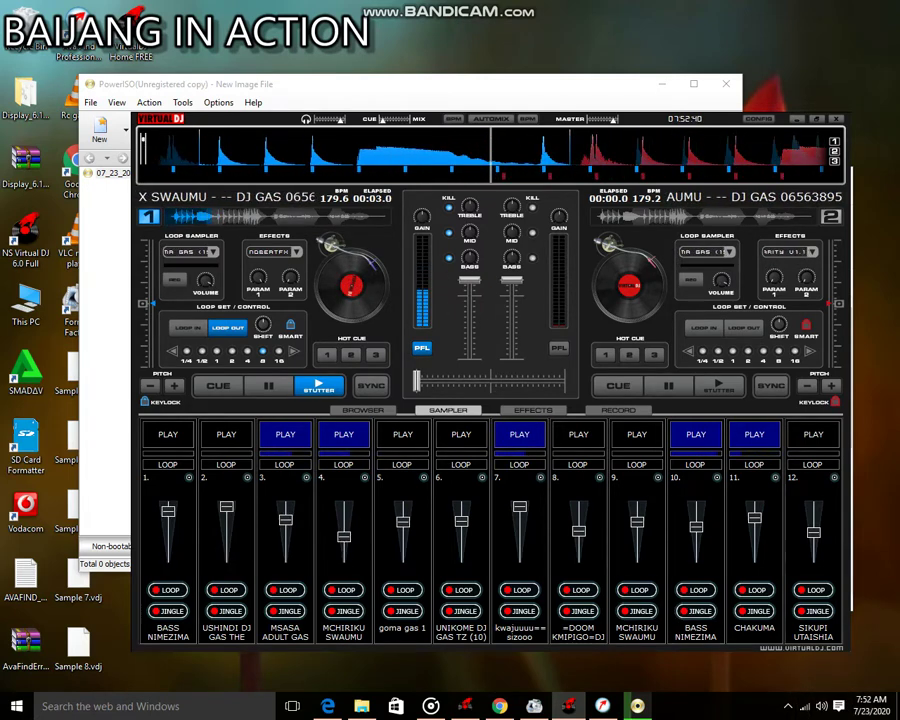
- Start the samples in slots 8 and 5, and stop the BASS NIMEZIMA sample in slot 10
left_click(590, 434)
left_click(703, 434)
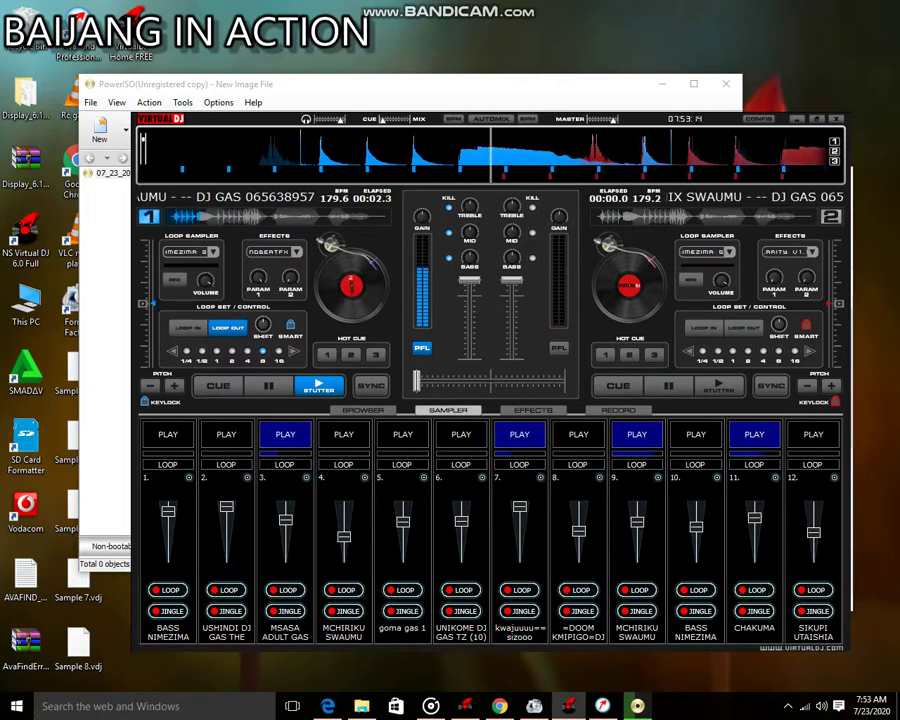
left_click(404, 433)
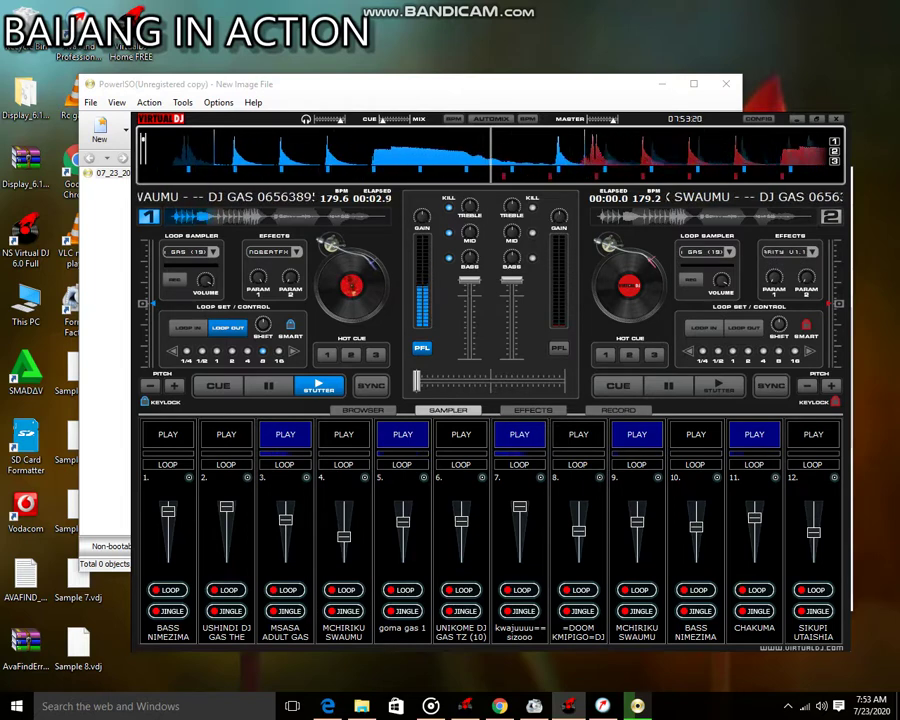
key("1")
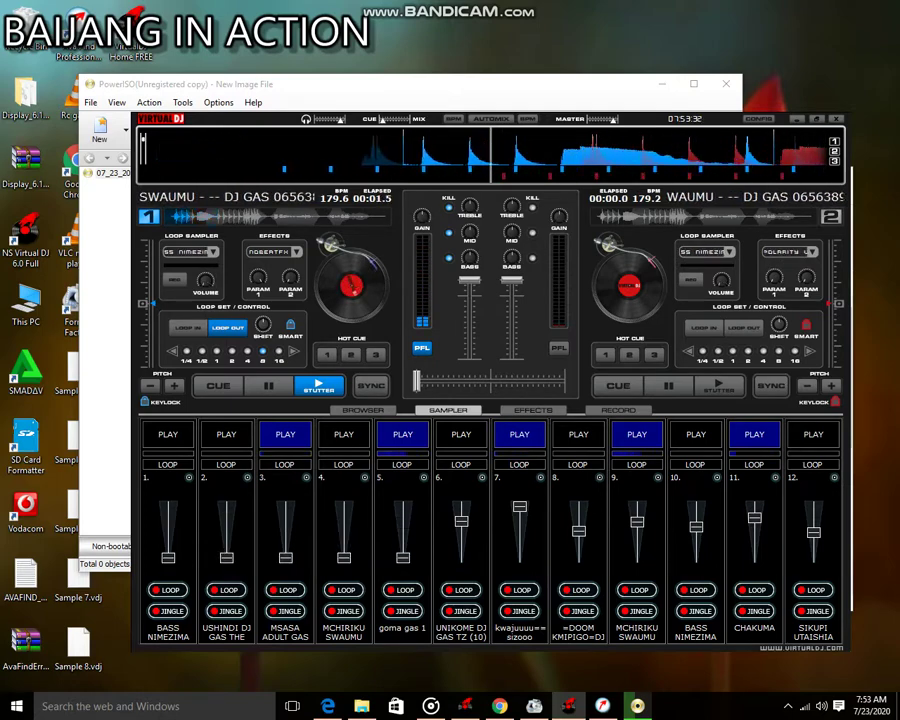
- Load BASS HATARI YA GAS.vdj into sampler slot 2 and start playing it
left_click(247, 477)
left_click(280, 484)
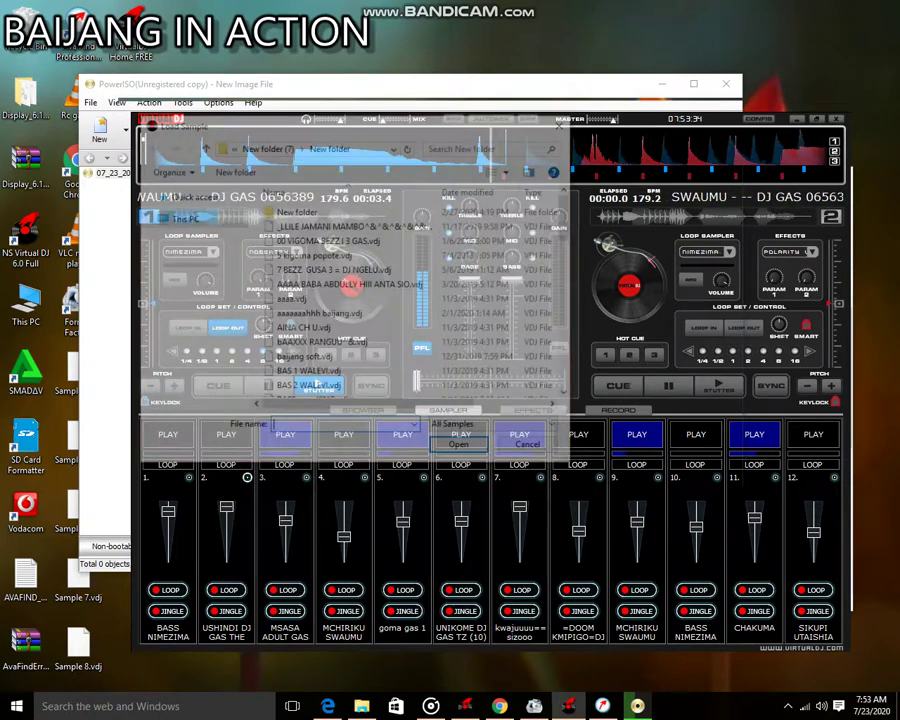
scroll(330, 330, "down", 12)
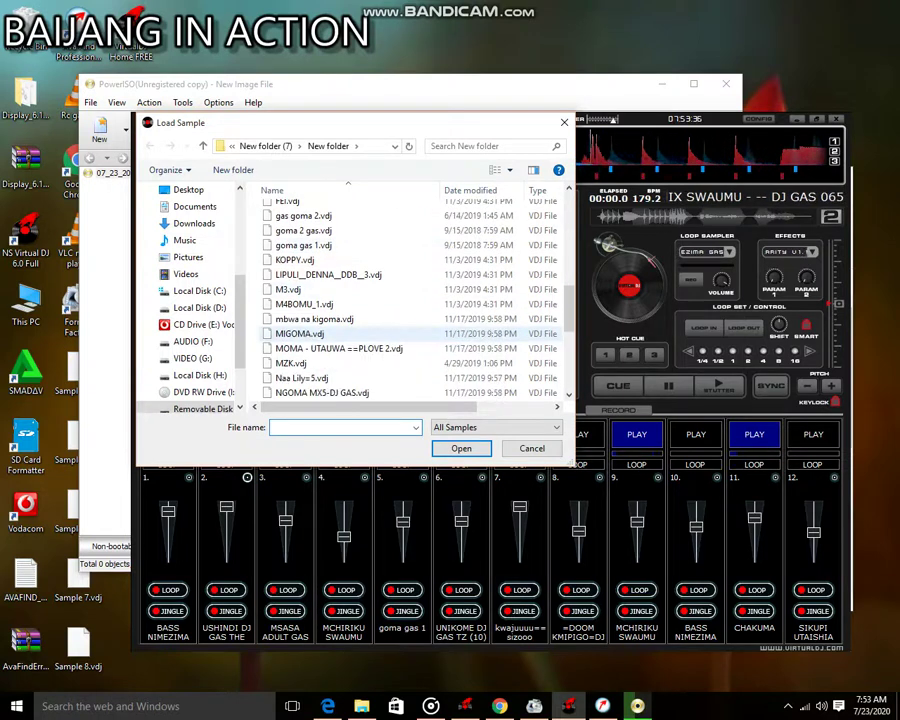
scroll(330, 325, "down", 1)
scroll(330, 315, "up", 10)
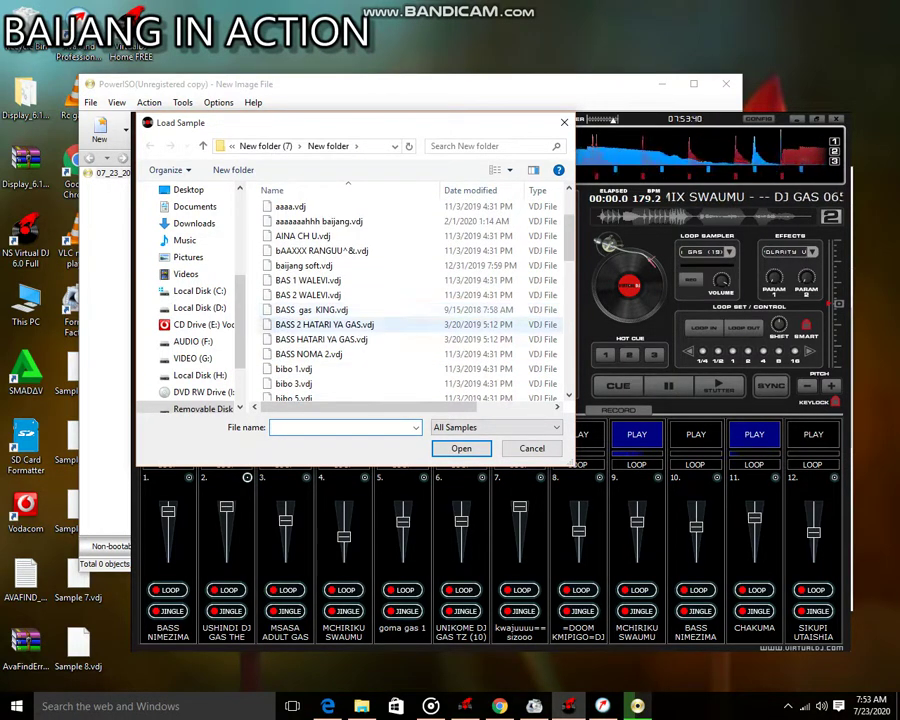
double_click(320, 339)
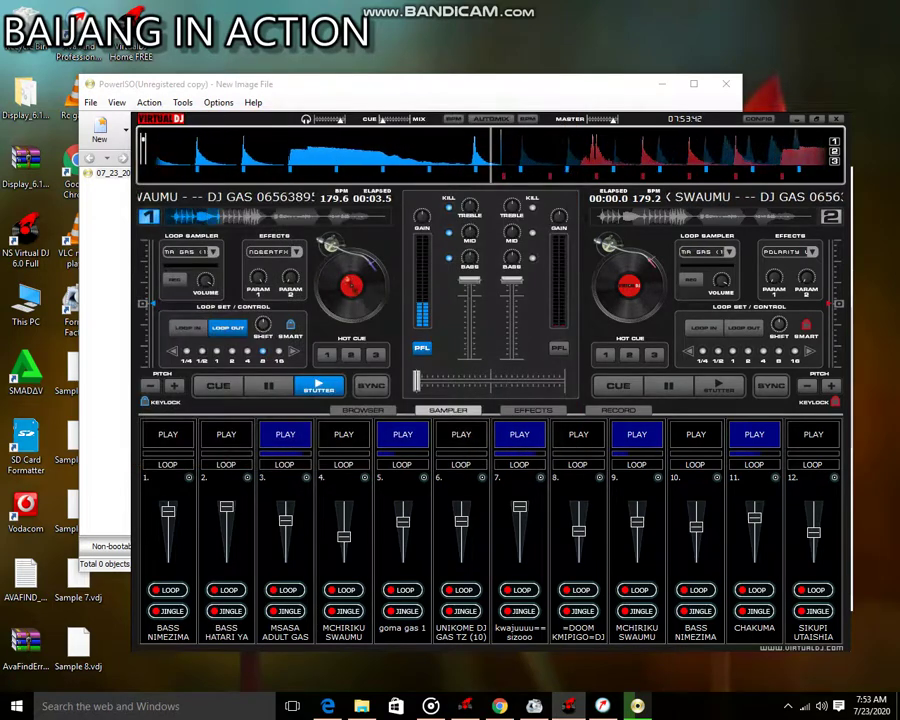
left_click(226, 435)
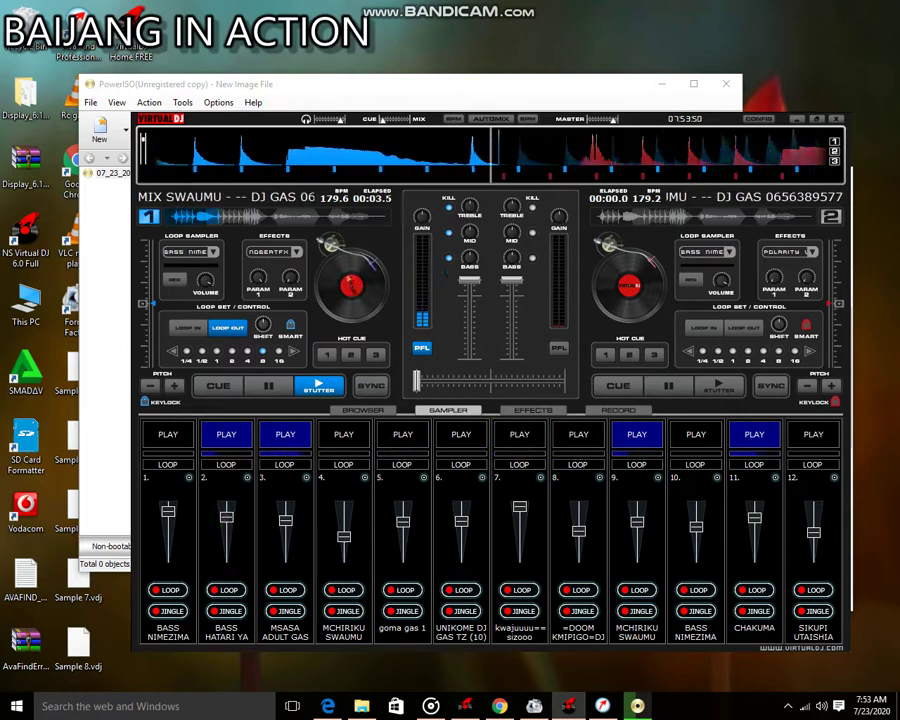
- Load M4BOMU_1.vdj into sampler slot 1 and play it in place of the sample in slot 2
right_click(190, 478)
left_click(222, 485)
scroll(322, 318, "down", 3)
scroll(322, 305, "down", 5)
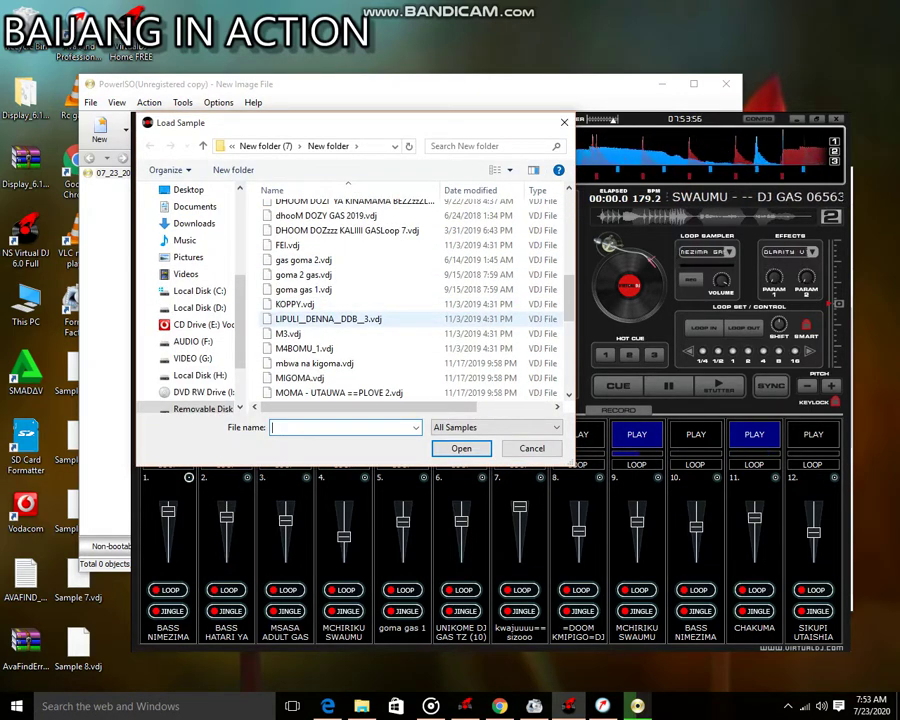
scroll(322, 318, "down", 1)
left_click(315, 319)
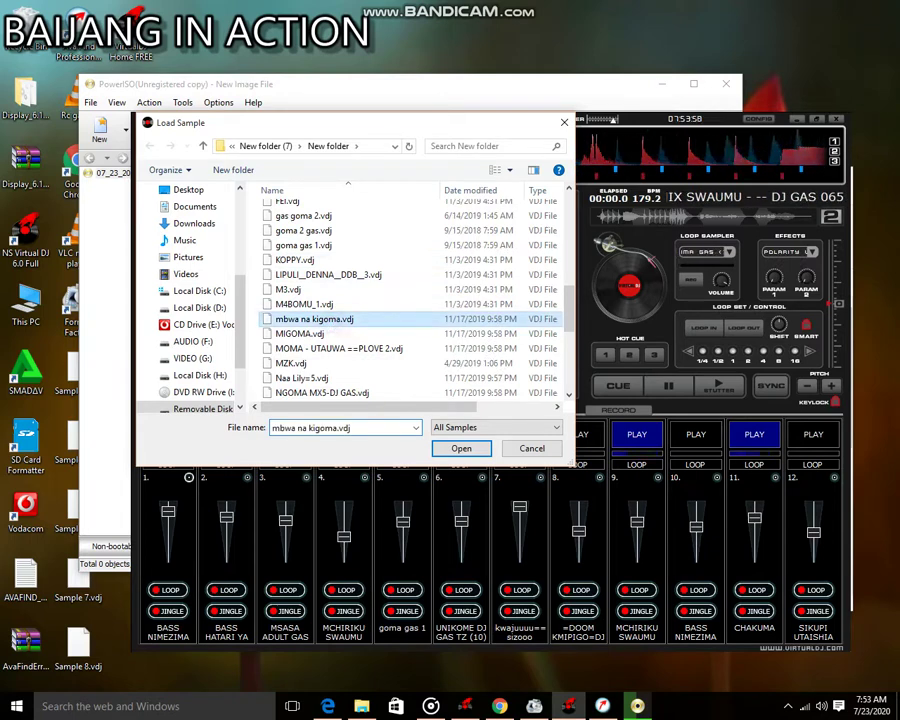
double_click(305, 304)
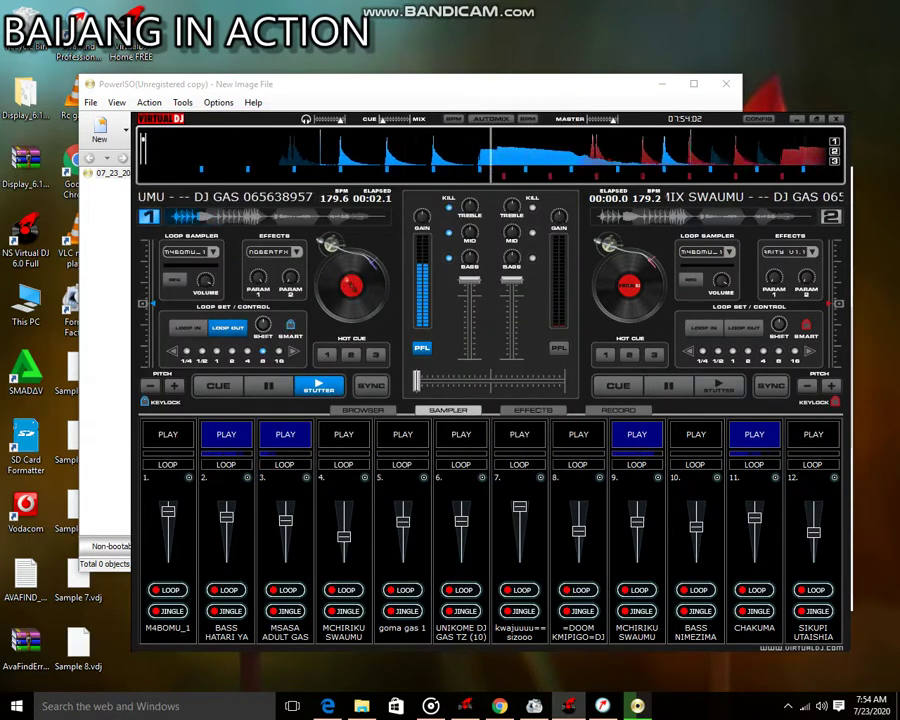
left_click(166, 433)
left_click(226, 434)
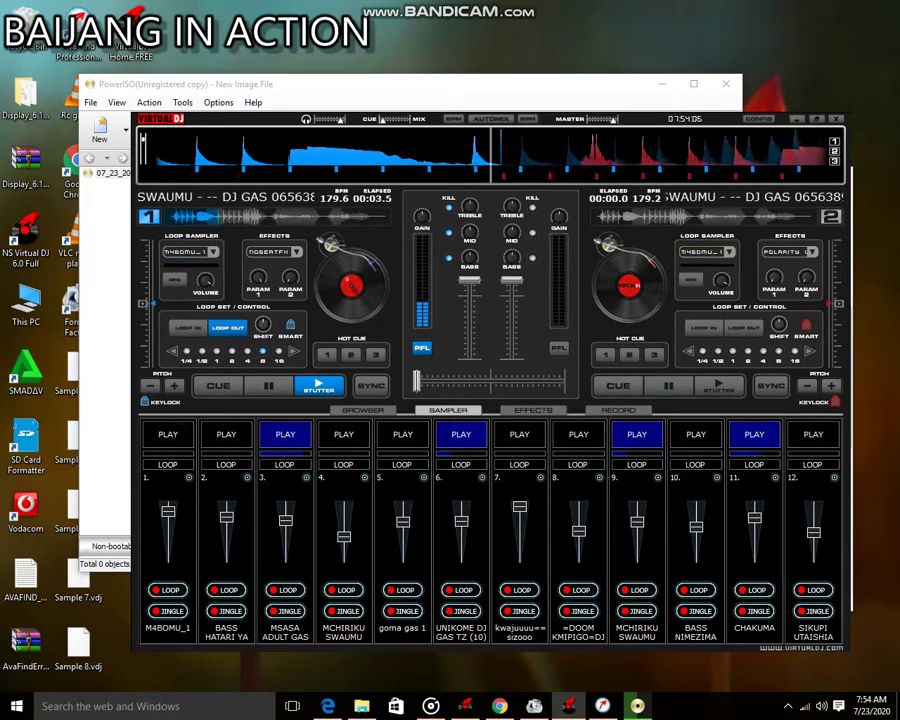
- Load SPARTA 2030--.vdj into sampler slot 1
left_click(189, 477)
left_click(224, 481)
scroll(330, 318, "down", 8)
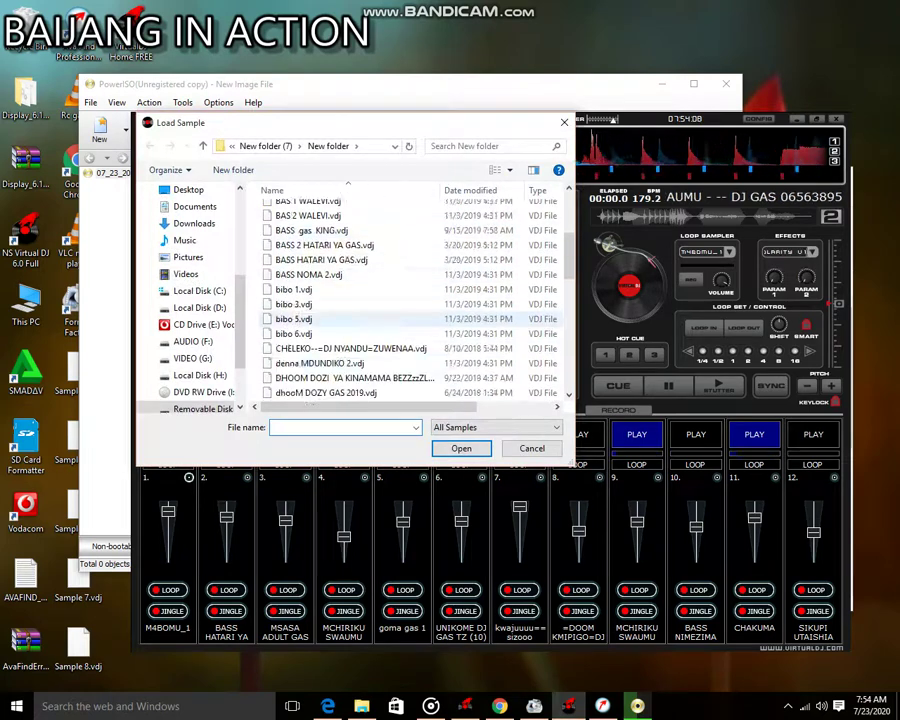
scroll(330, 318, "down", 3)
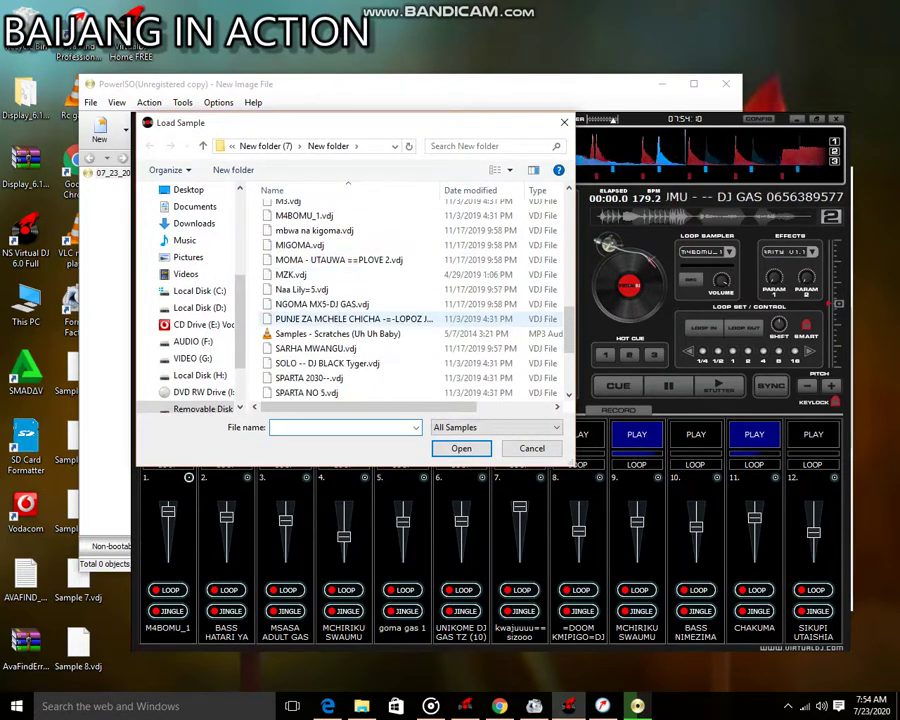
scroll(330, 318, "down", 1)
left_click(330, 318)
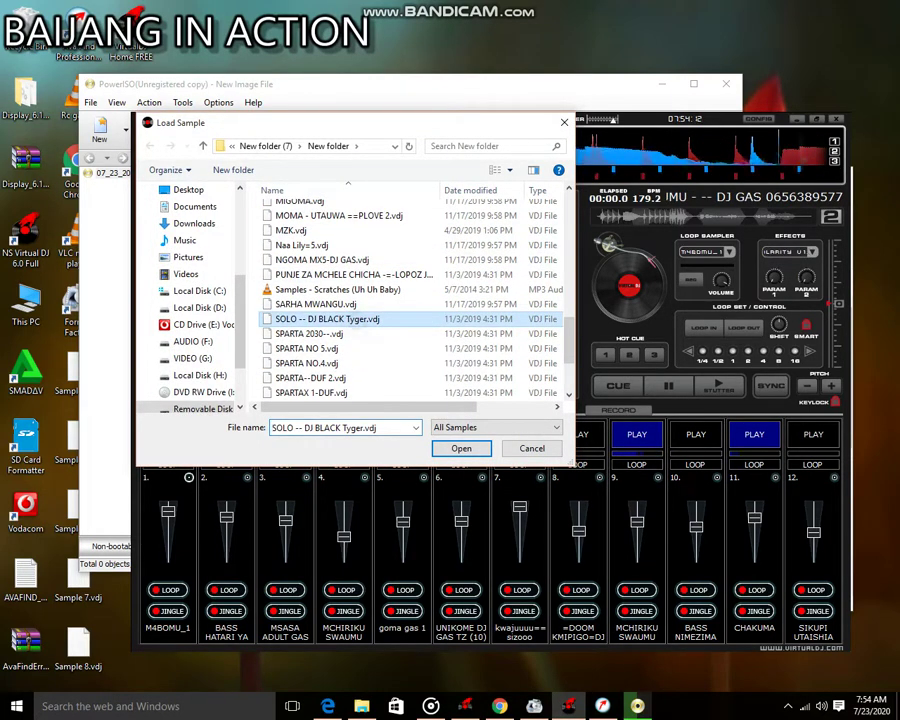
scroll(330, 318, "down", 1)
left_click(340, 290)
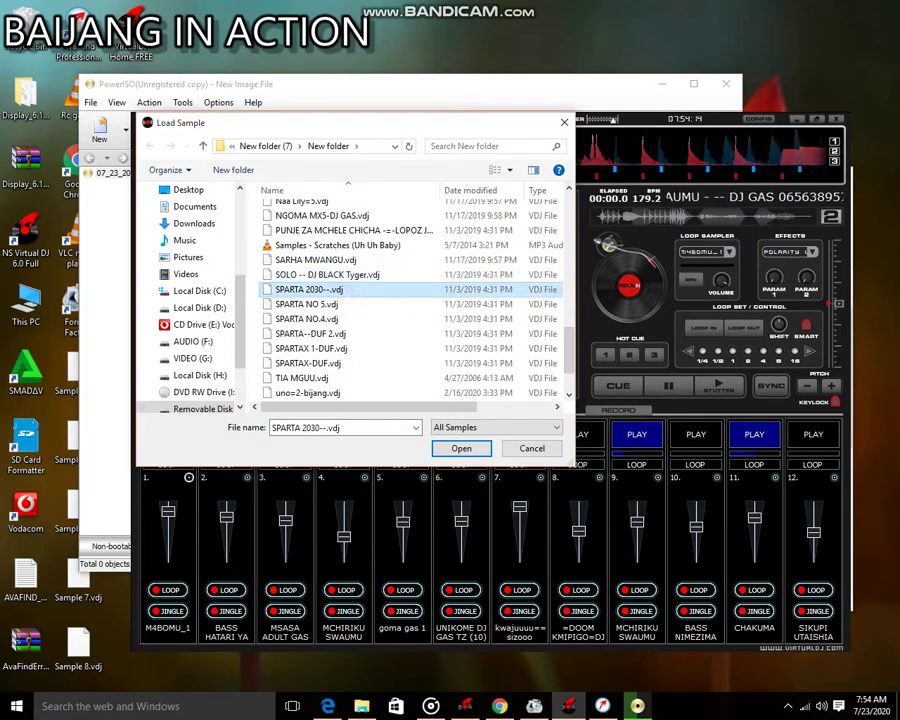
double_click(340, 290)
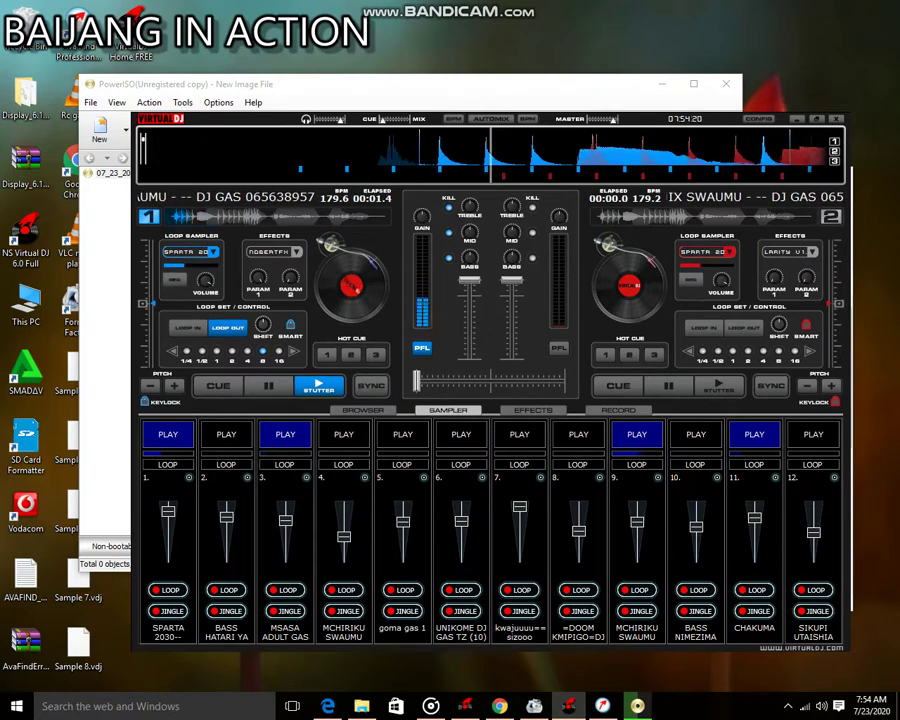
- Start the samples in slots 4 and 8, and stop the ones in slots 9 and 1
left_click(358, 434)
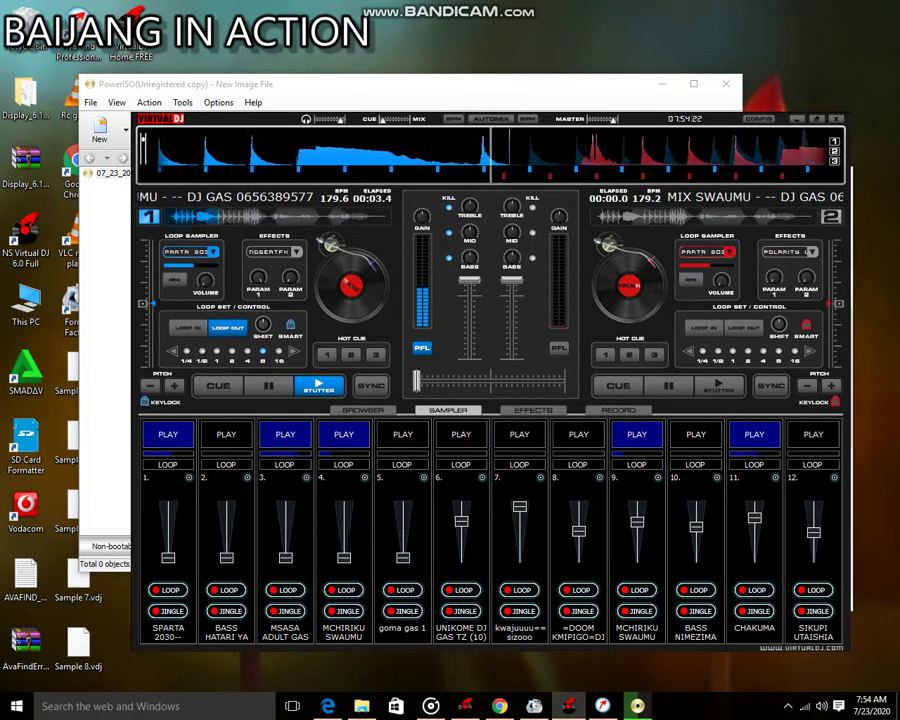
left_click(648, 439)
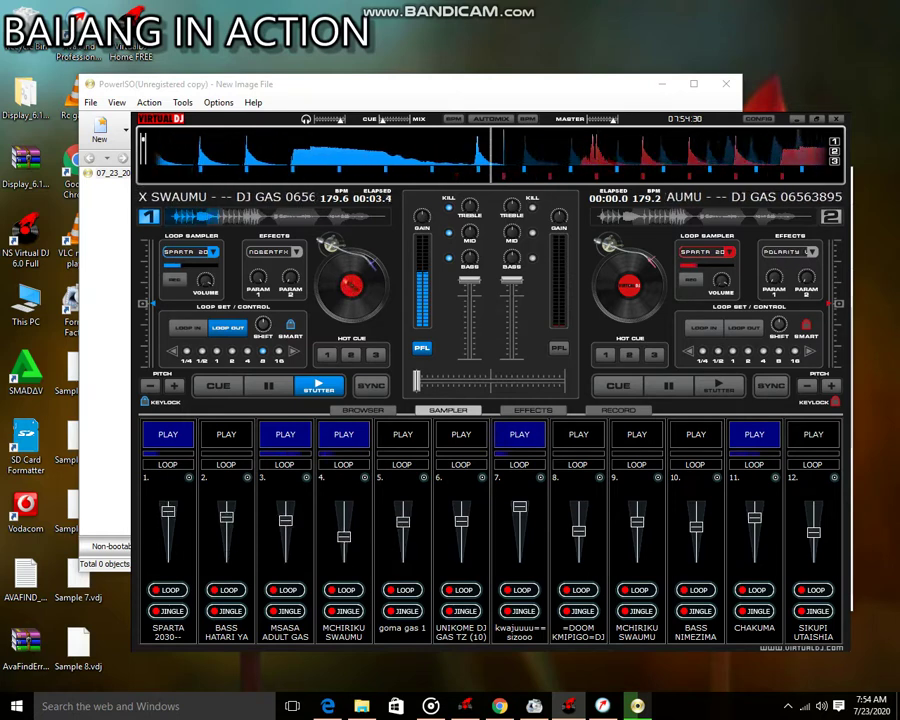
left_click(172, 434)
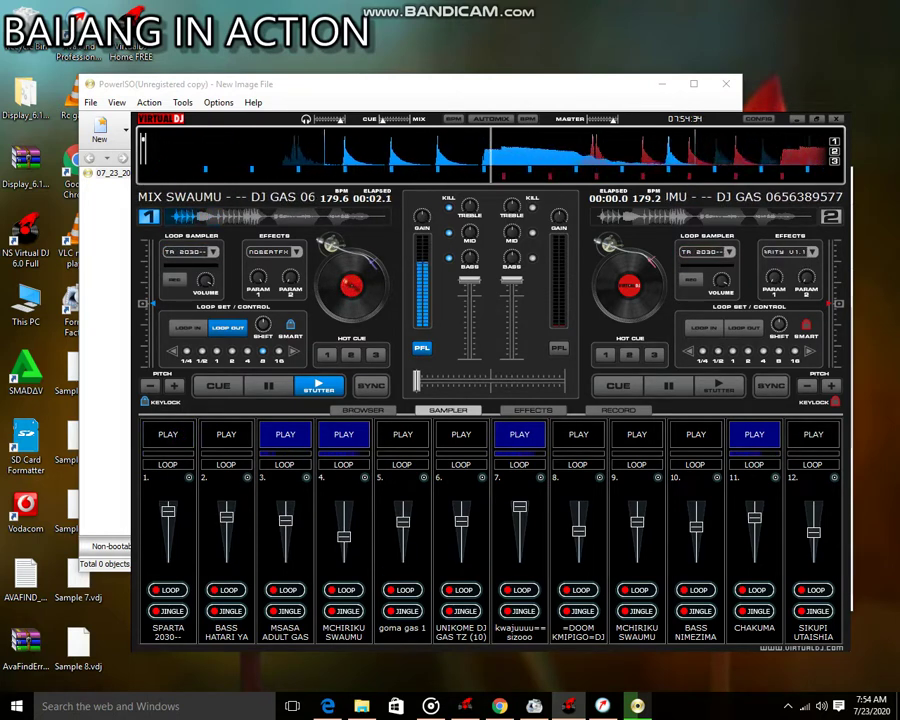
left_click(578, 434)
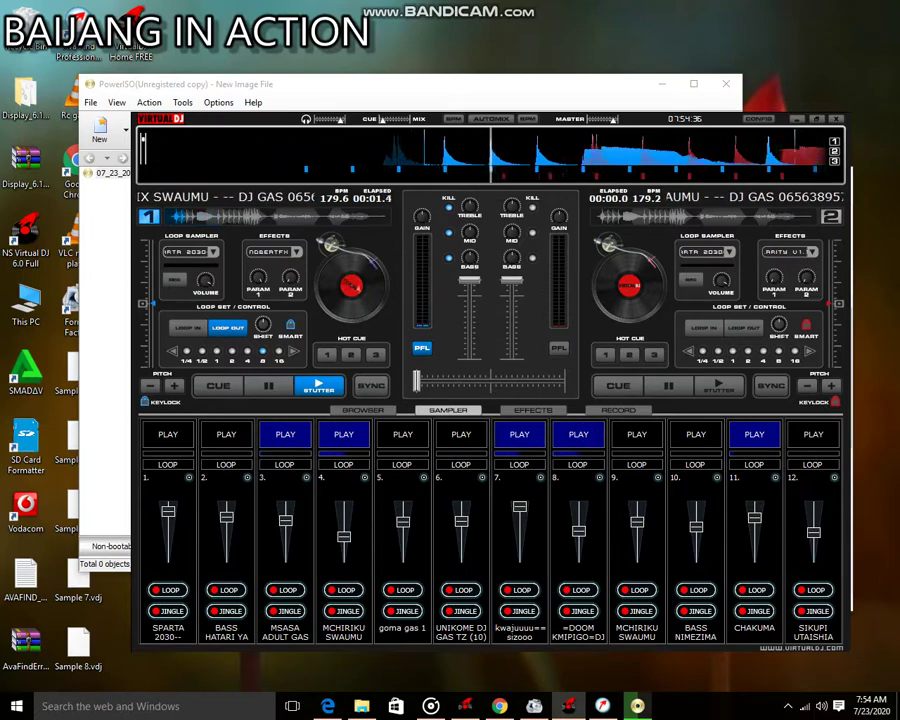
- Open the sample loader for slot 12 and browse up to the root of Removable Disk (J:)
left_click(834, 477)
left_click(811, 485)
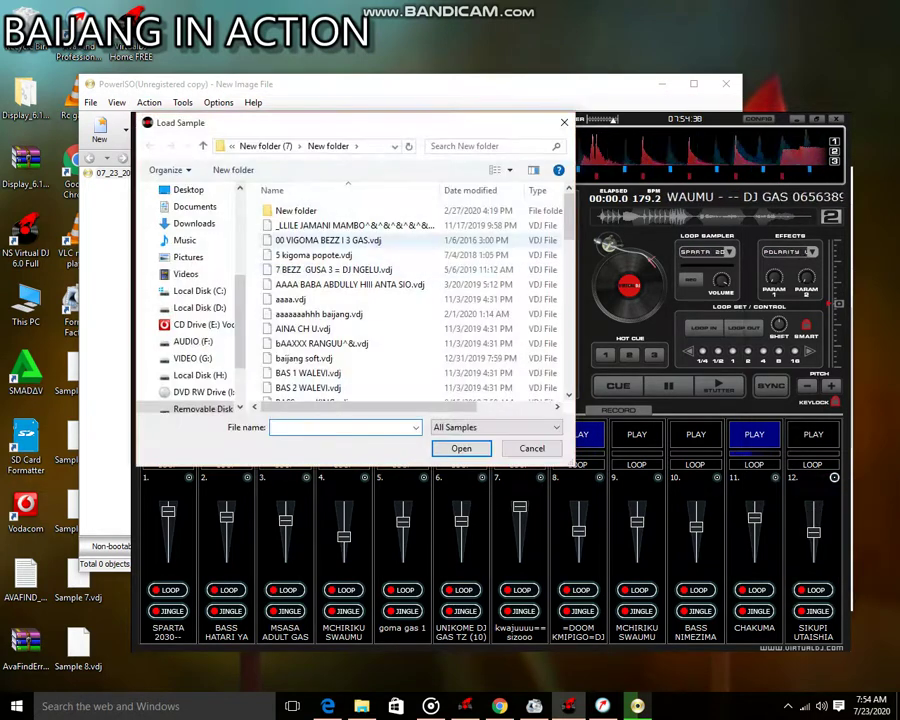
left_click(269, 146)
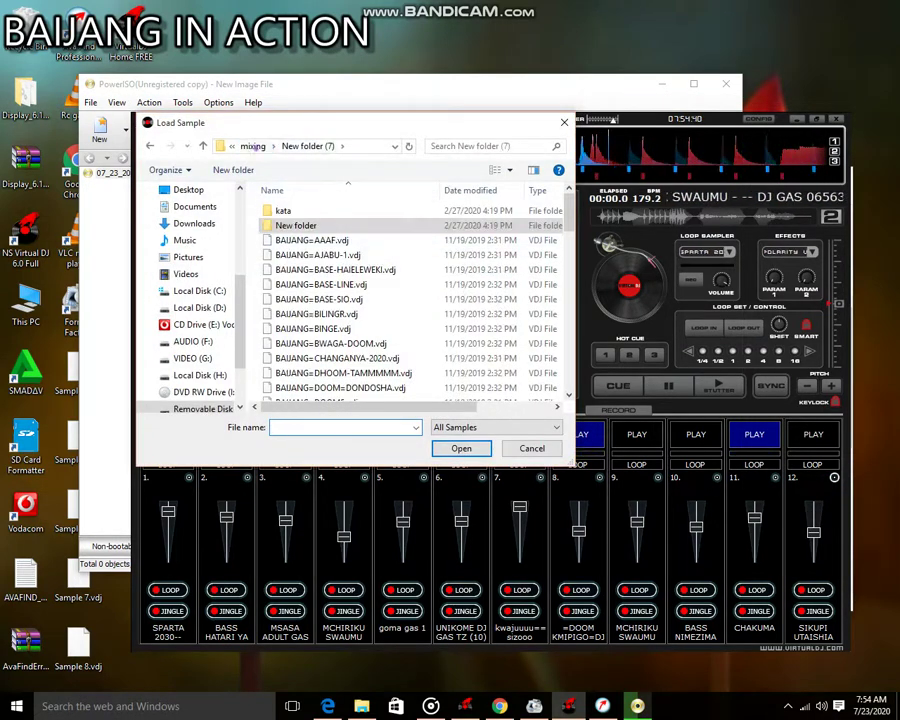
left_click(258, 146)
scroll(340, 231, "down", 2)
scroll(340, 231, "up", 2)
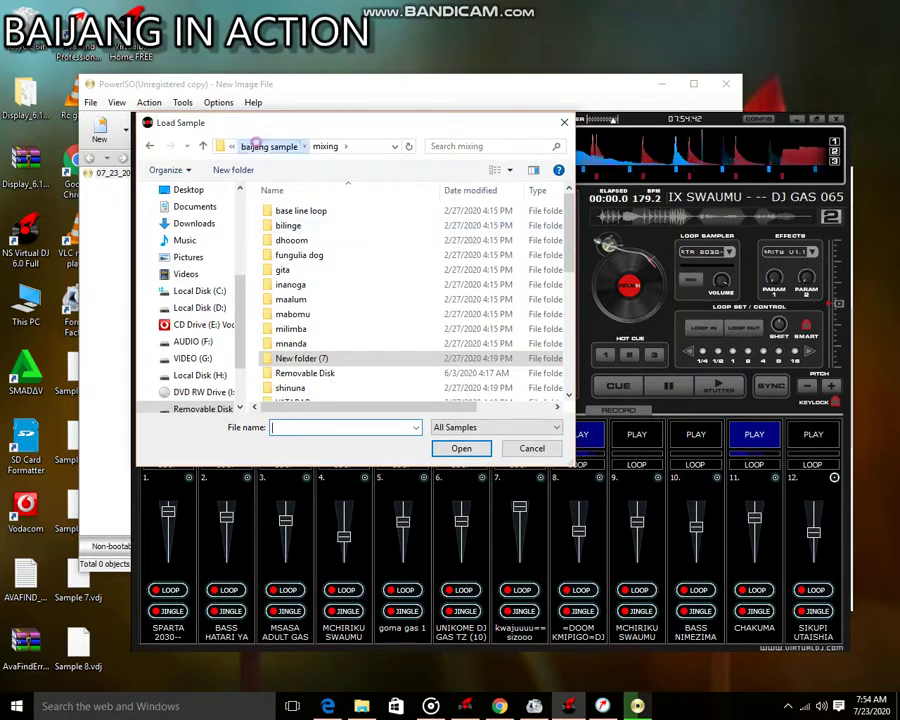
left_click(260, 146)
left_click(252, 146)
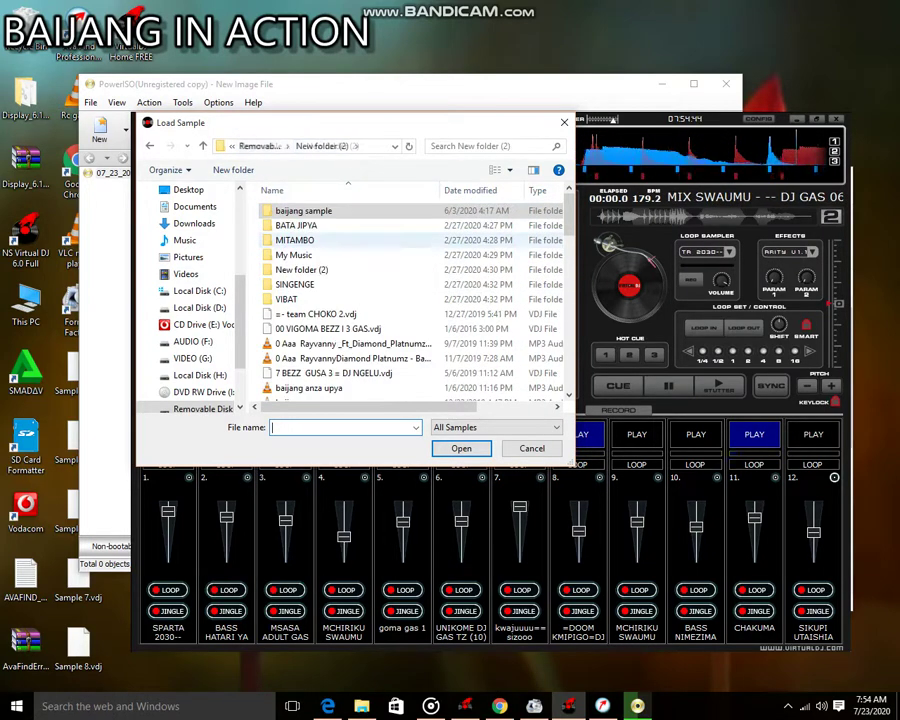
left_click(258, 146)
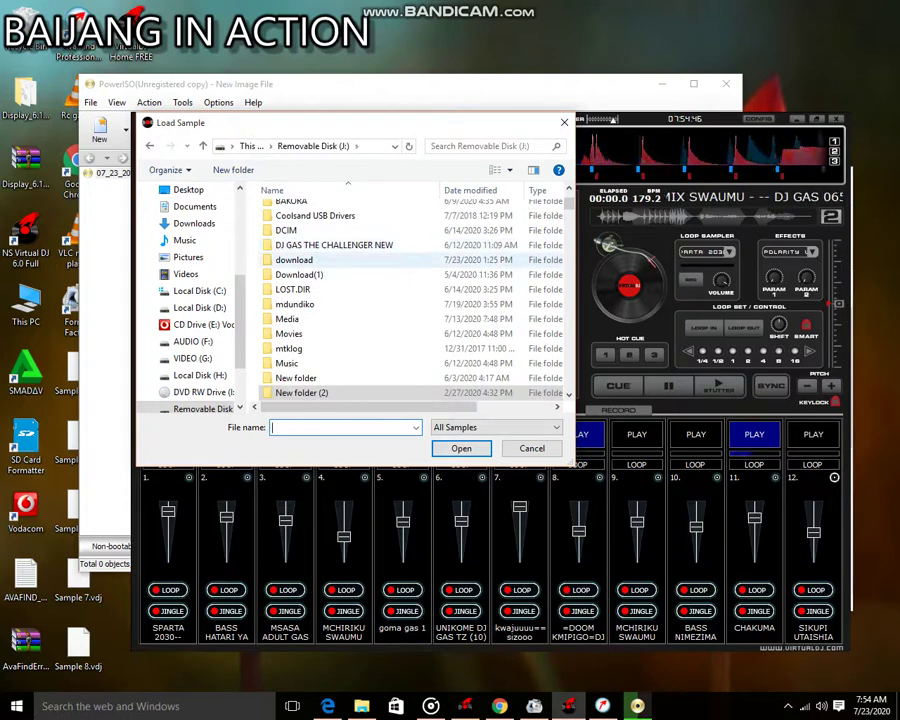
- Load the BASS MATATA DJ sample from the DJ GAS THE CHALLENGER NEW folder into slot 12 and play it in place of slot 8
double_click(320, 225)
scroll(320, 274, "down", 4)
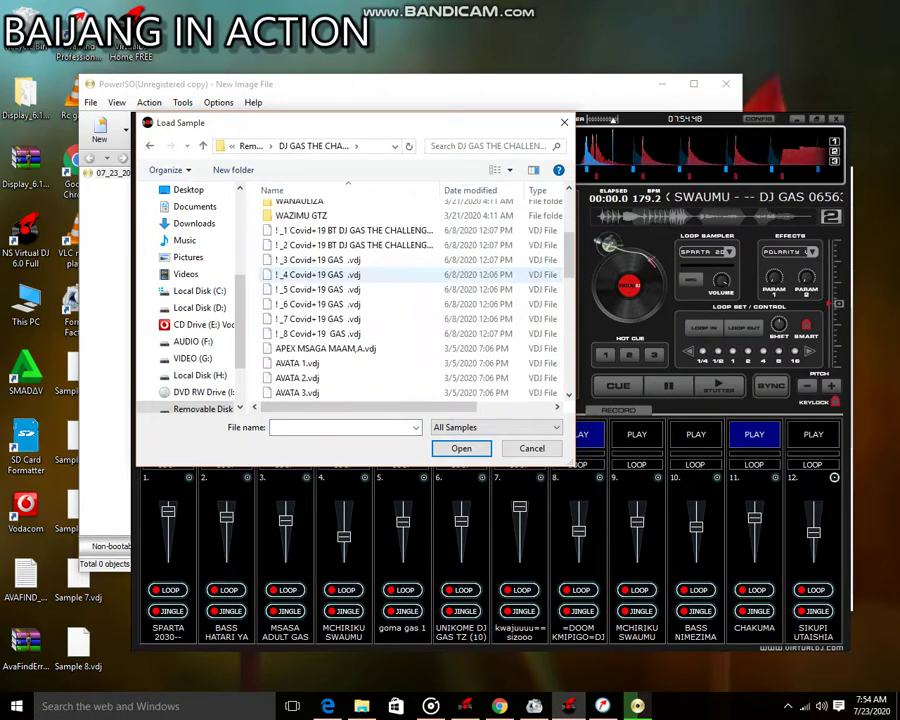
scroll(320, 274, "down", 3)
double_click(293, 291)
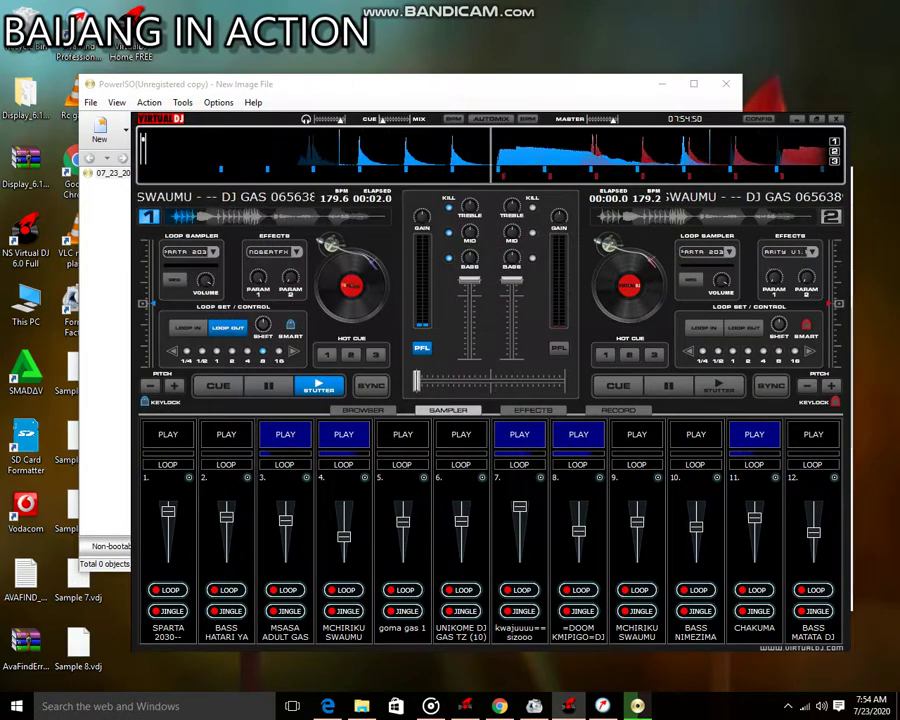
left_click(813, 435)
left_click(590, 436)
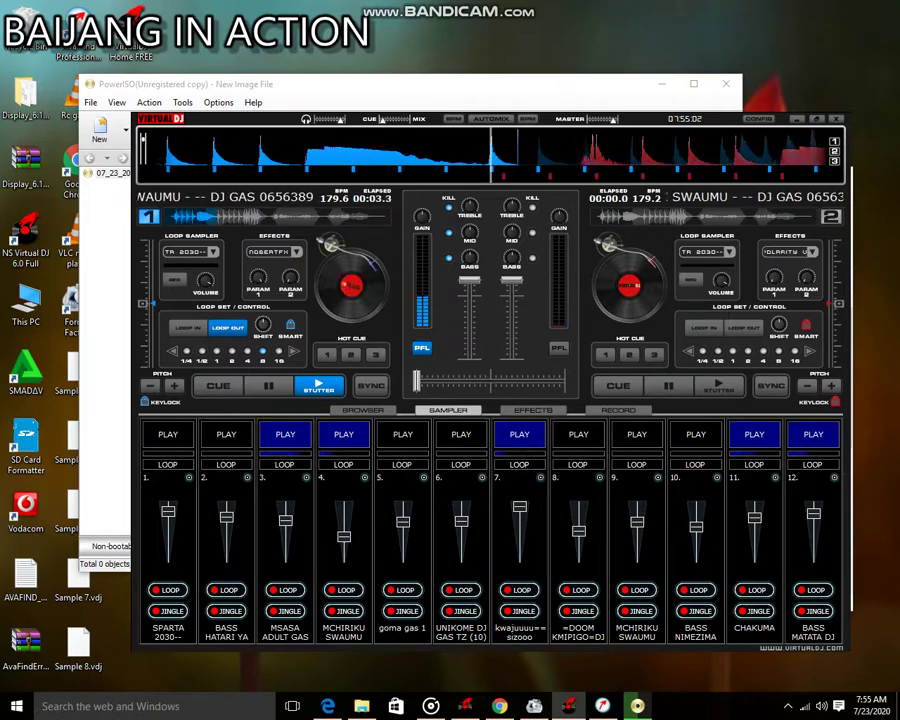
- Load USHINDI DJ GAS THE CHALLENGER (6).vdj into sampler slot 10, and stop the CHAKUMA sample in slot 11
left_click(716, 477)
left_click(750, 484)
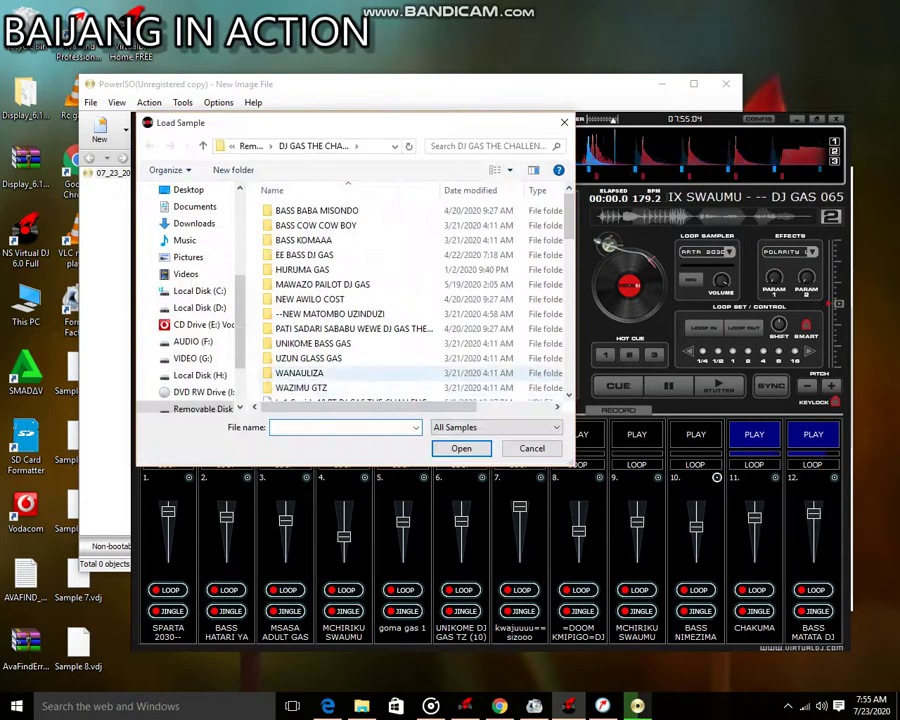
scroll(330, 360, "down", 15)
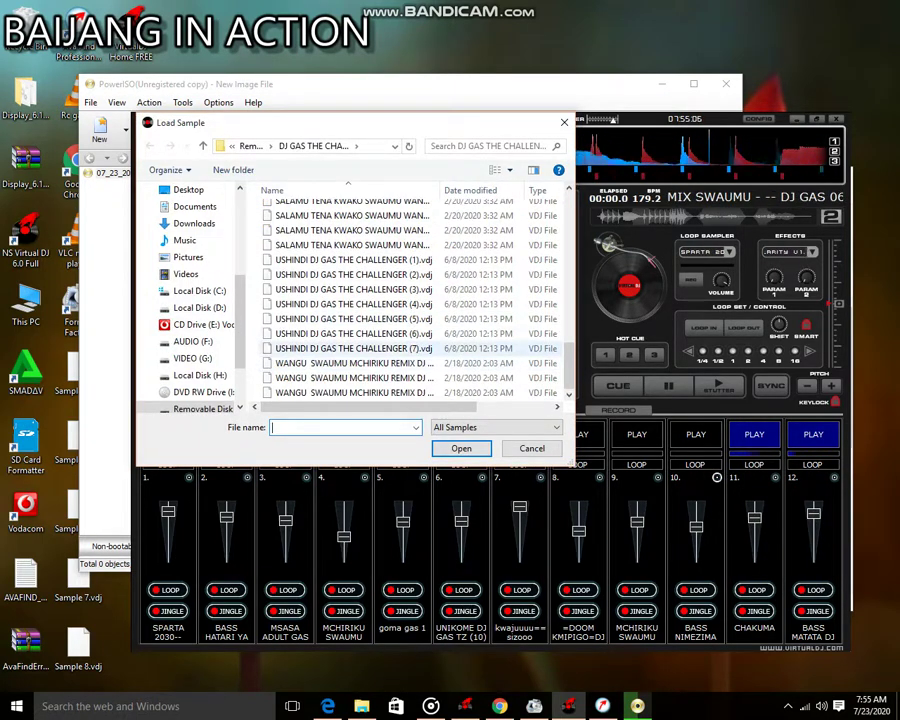
double_click(354, 333)
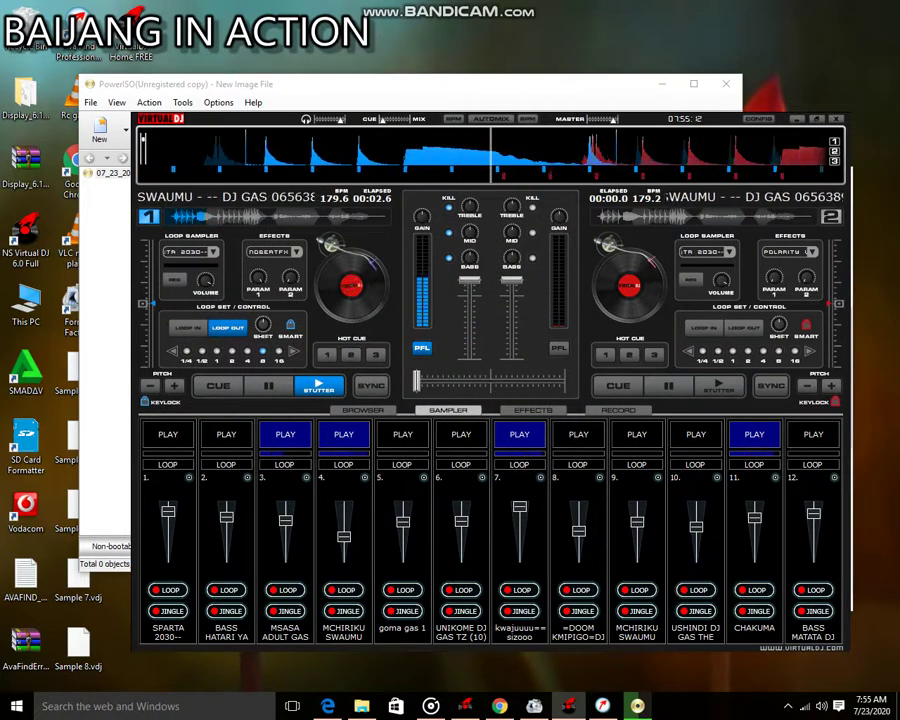
key("F6")
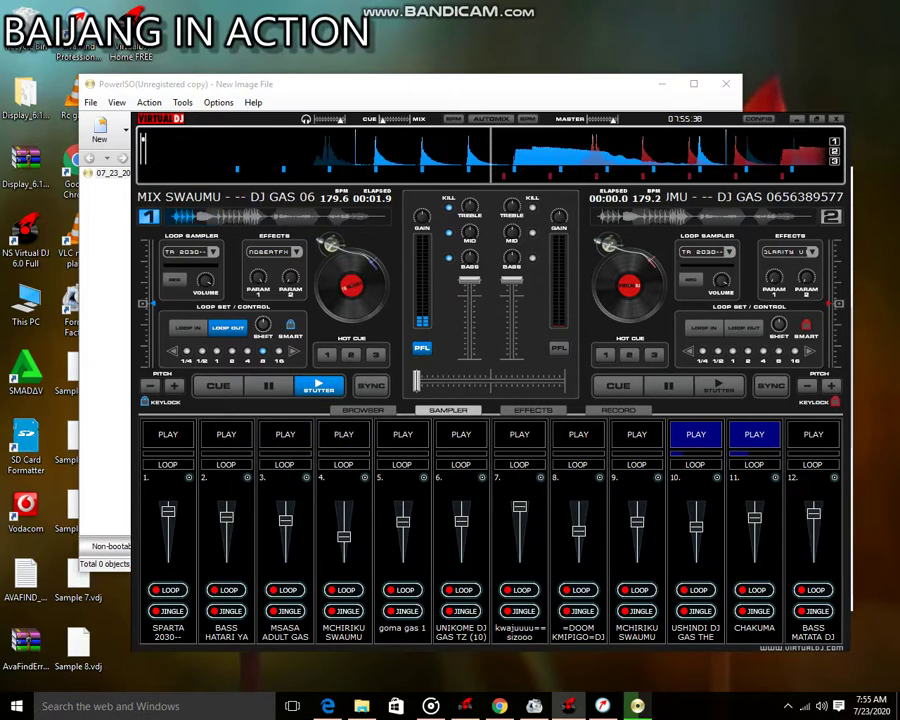
left_click(749, 437)
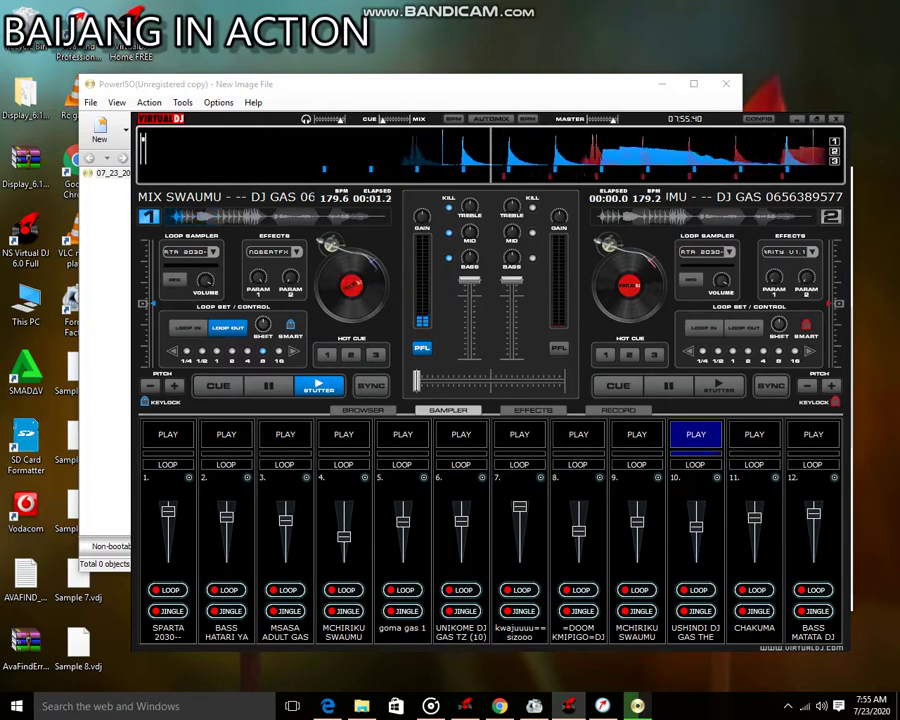